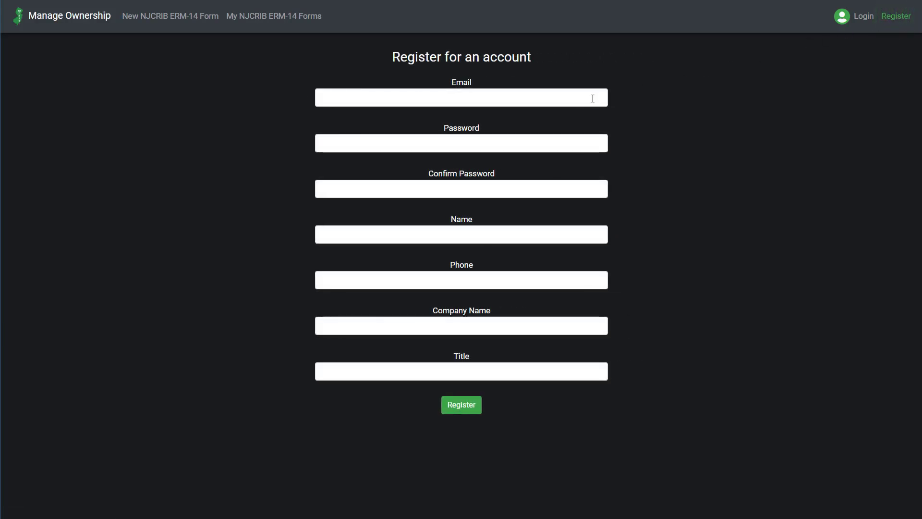
Enter the email address and the account password with its confirmation in the registration form
click(593, 98)
text(name@email.com)
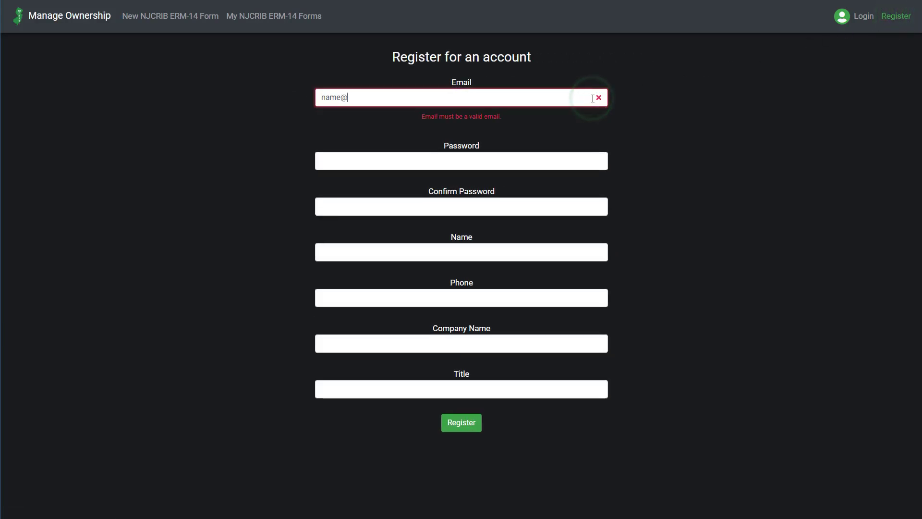
key(Tab)
text(password)
key(Tab)
text(password)
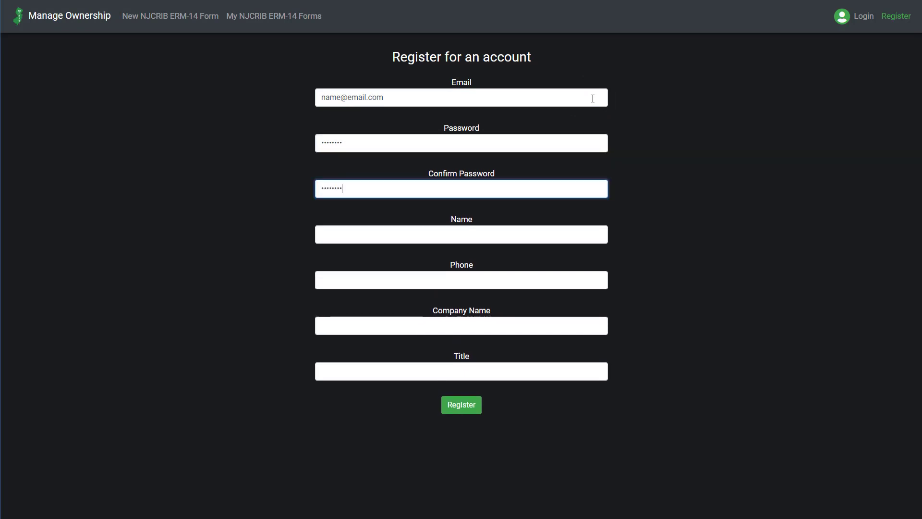
Fill in the registrant's name and phone number, the company name "Company" and the title
key(Tab)
text(Name)
key(Tab)
text(1111111111)
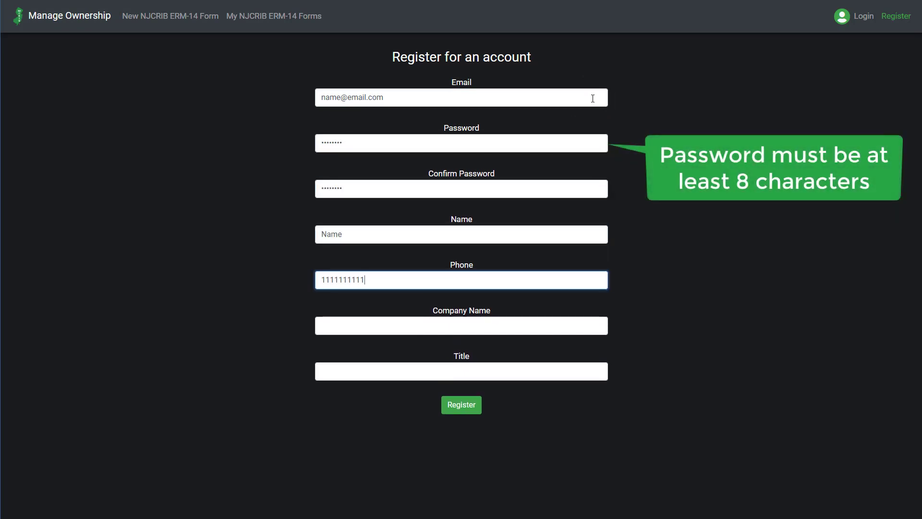
key(Tab)
text(Company)
key(Tab)
text(Ti)
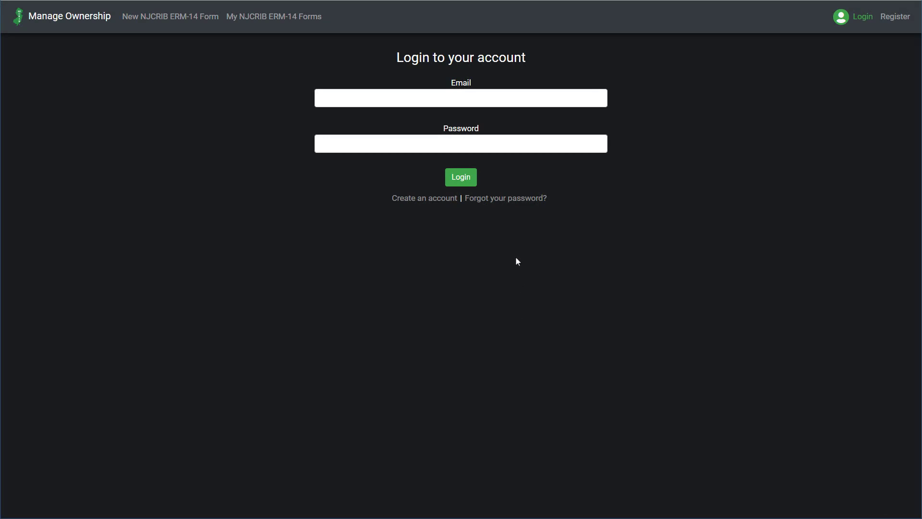
Request a password reset for the forgotten password using the account's email address
click(509, 202)
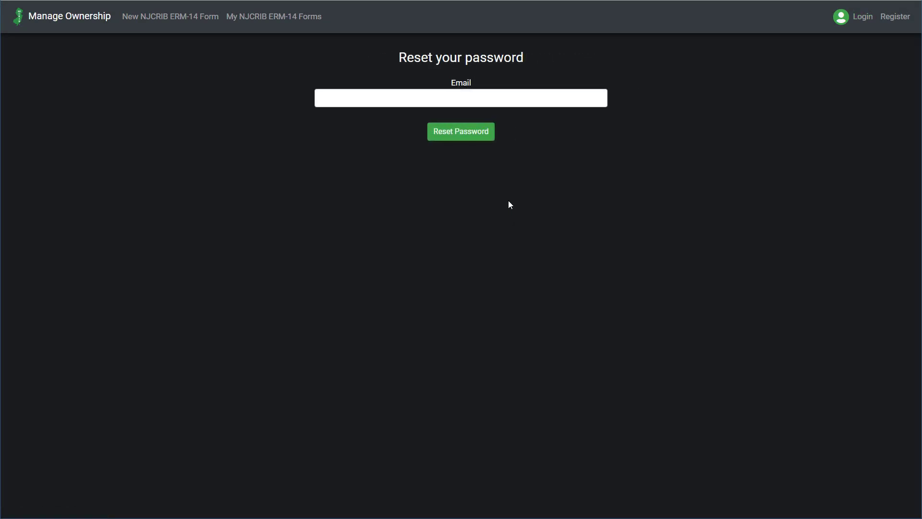
click(504, 104)
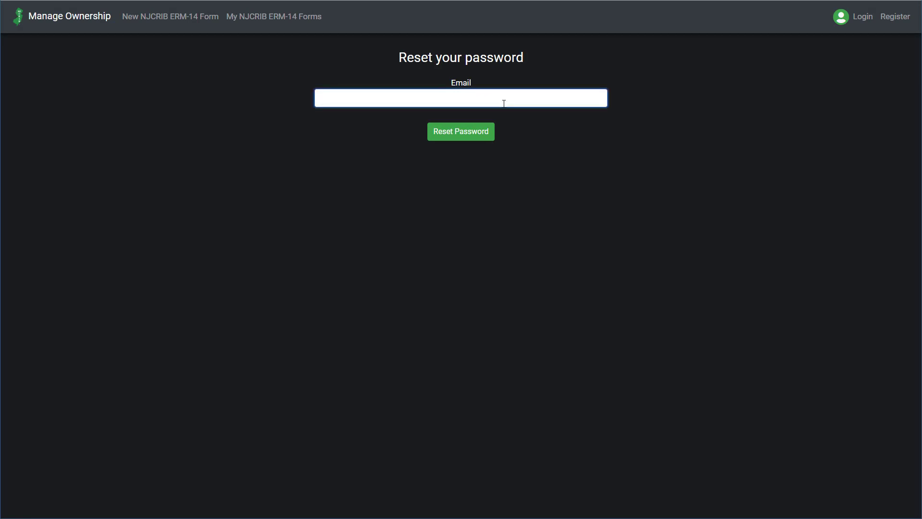
text(name@email.com)
click(479, 137)
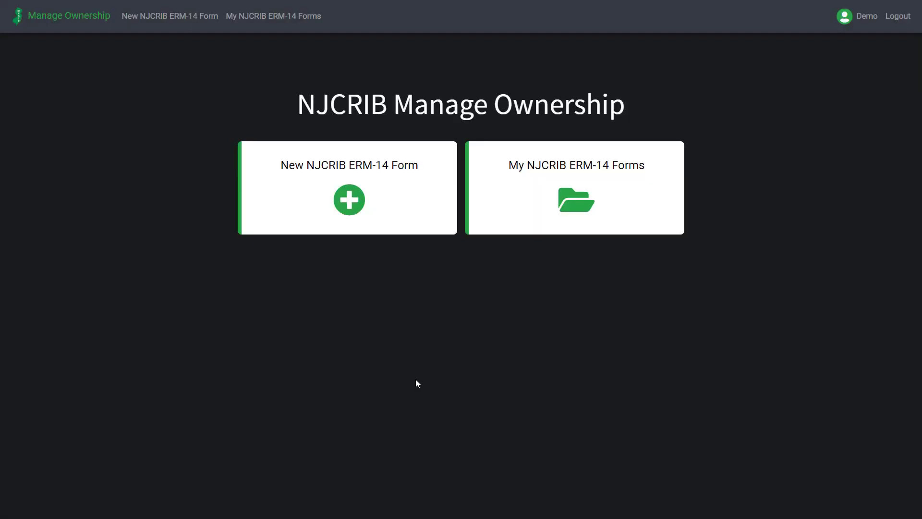
Create a new NJCRIB ERM-14 form and add an ownership change of type Merger or Consolidation
click(406, 227)
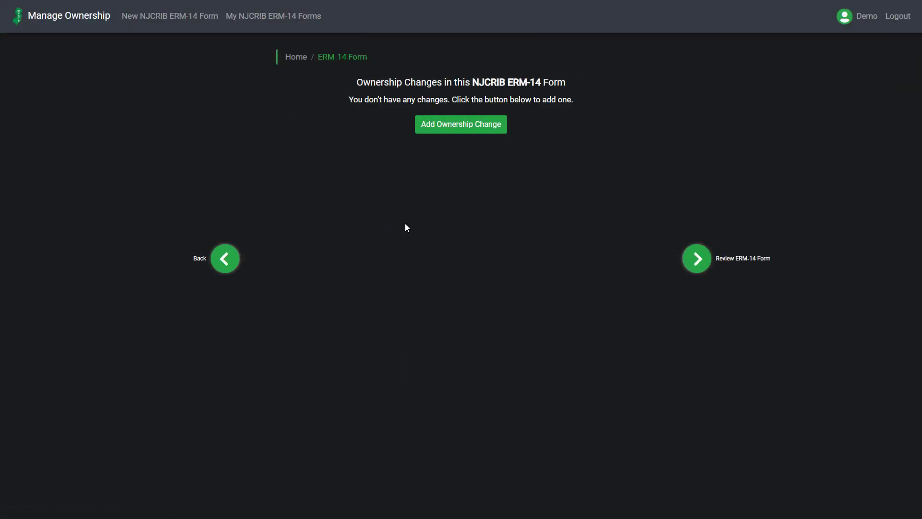
click(482, 129)
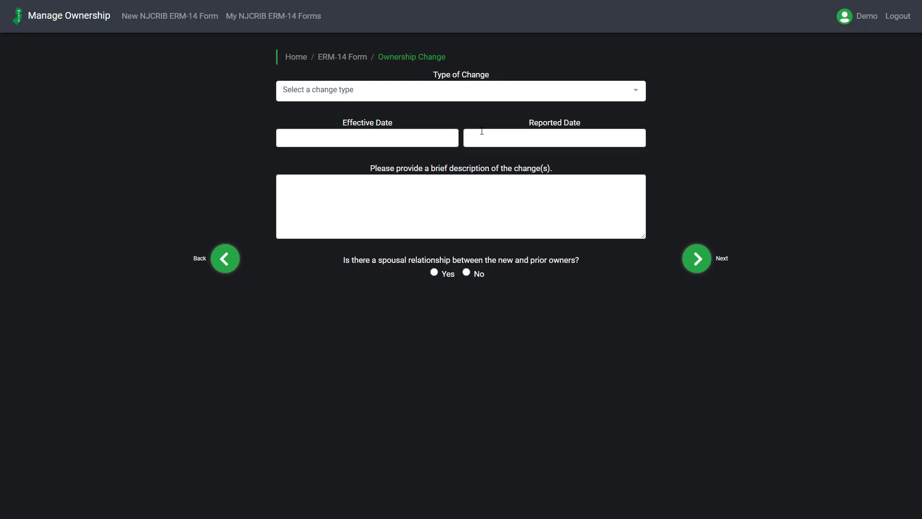
click(507, 96)
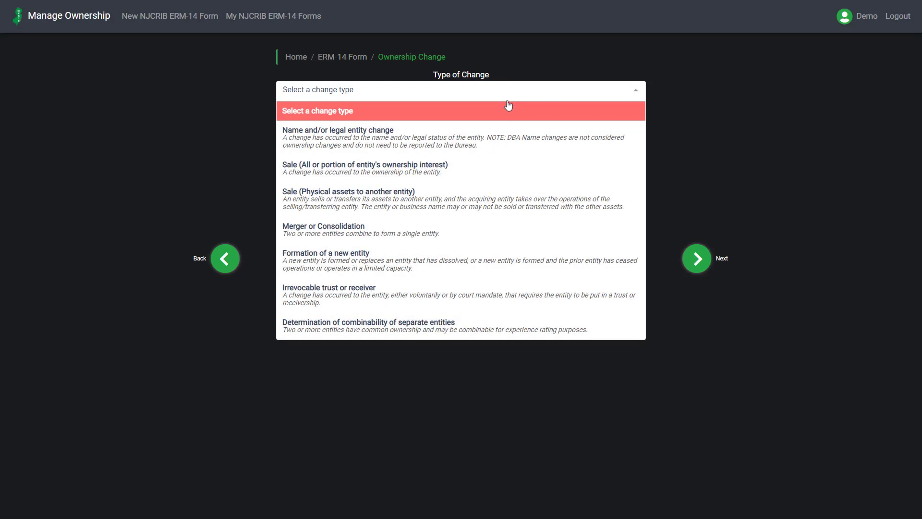
click(490, 228)
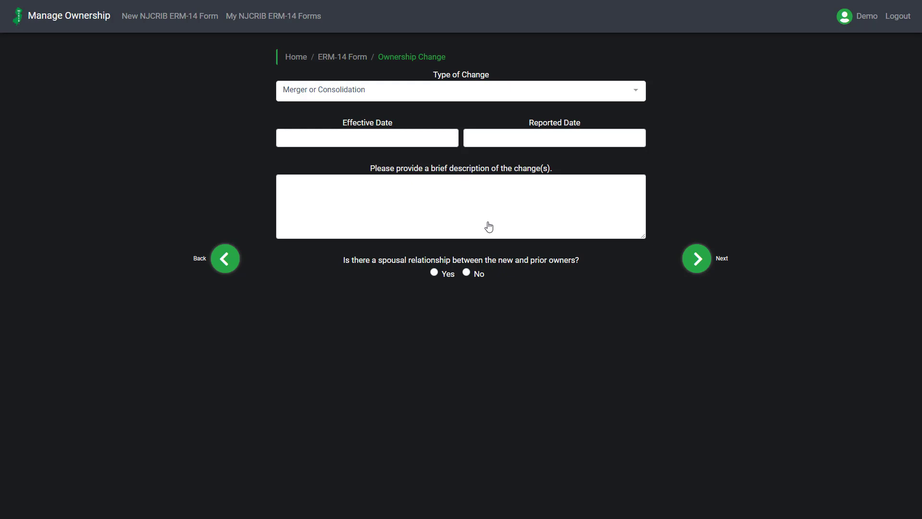
Set both the effective date and the reported date of the change to 10/01/2019
click(428, 137)
click(328, 196)
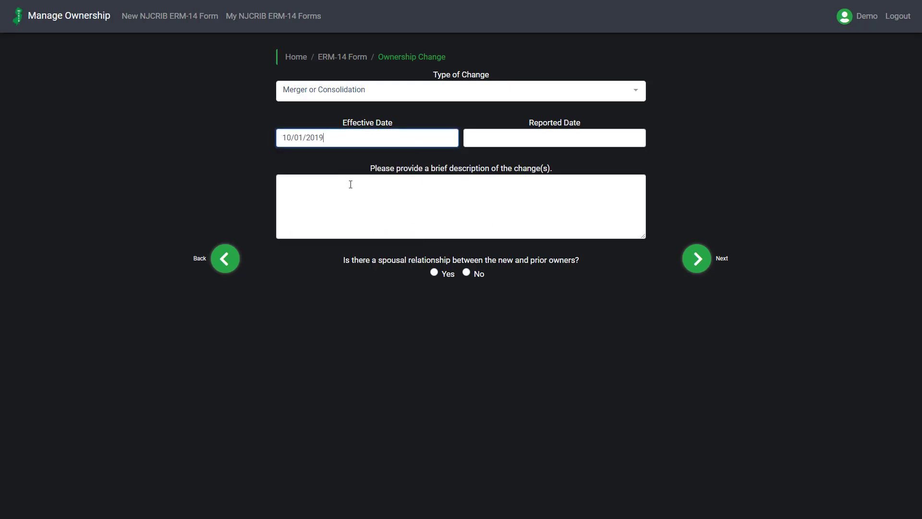
click(478, 138)
click(515, 197)
Describe the change as "This is a description.", answer No to the spousal relationship question and continue to the entities
click(512, 195)
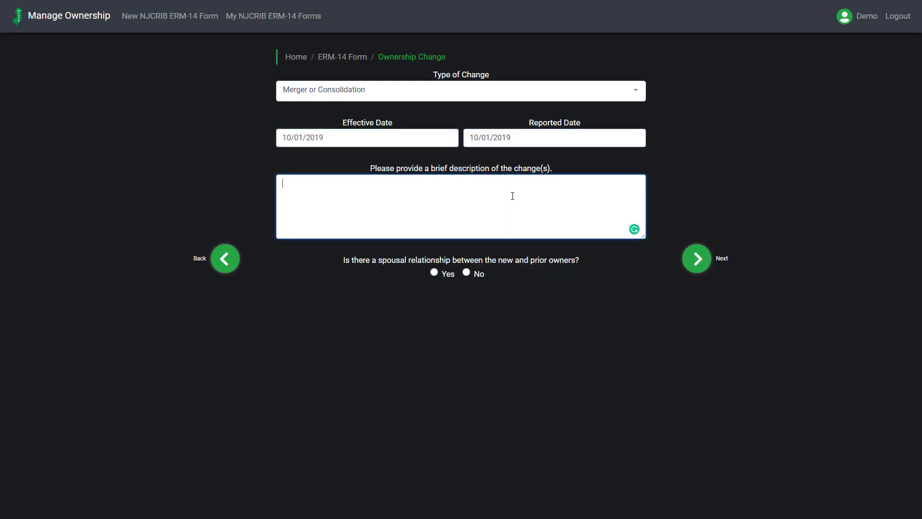
text(This is a description.)
click(467, 273)
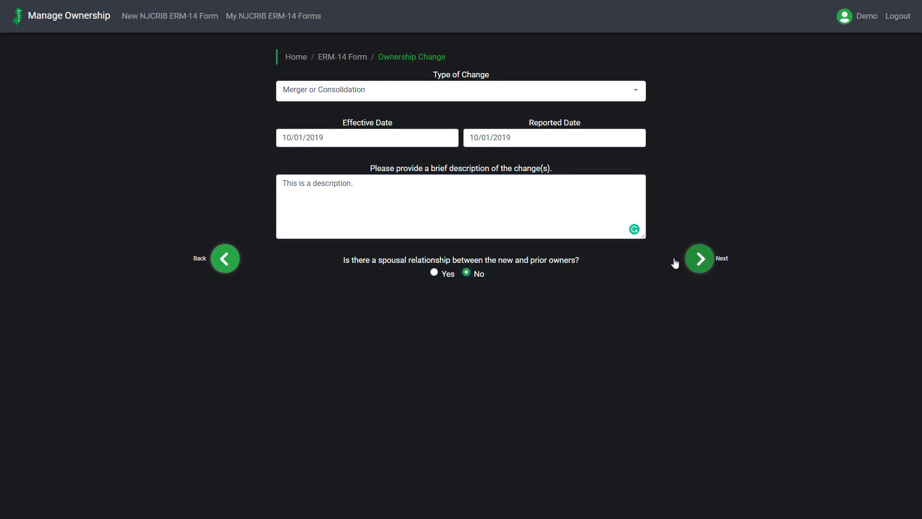
click(699, 259)
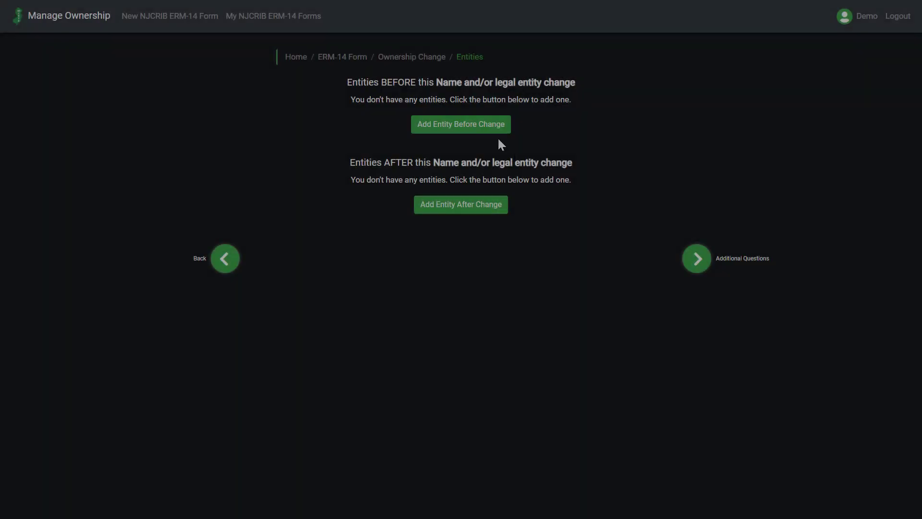
Add an entity before the change, with type Individual/Sole Proprietorship and marked as New
click(492, 129)
click(471, 91)
click(466, 114)
click(550, 87)
Fill in the entity's name, street address, city and zip code, with NJ as the state
click(457, 132)
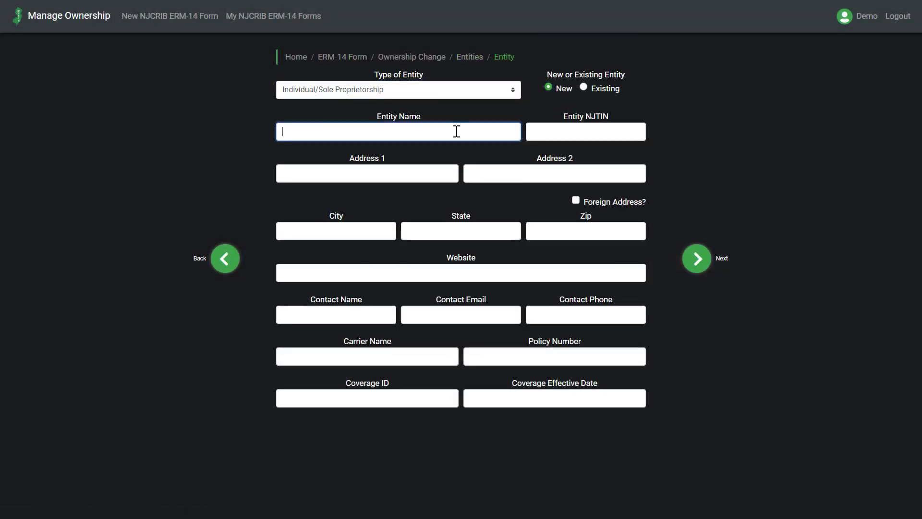
text(Name)
key(Tab)
key(Tab)
text(Address)
key(Tab)
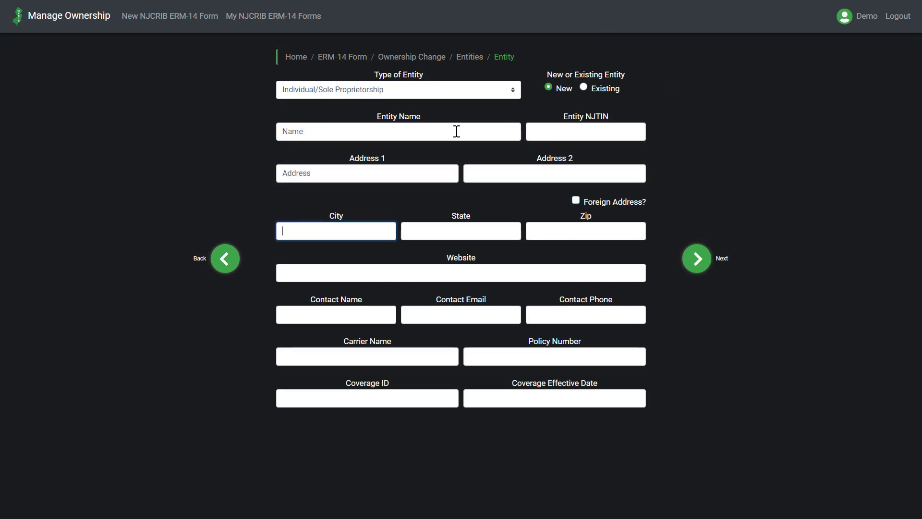
text(City)
key(Tab)
text(NJ)
Fill in the entity's contact name, email and phone, and continue to its officers
key(Tab)
text(11111)
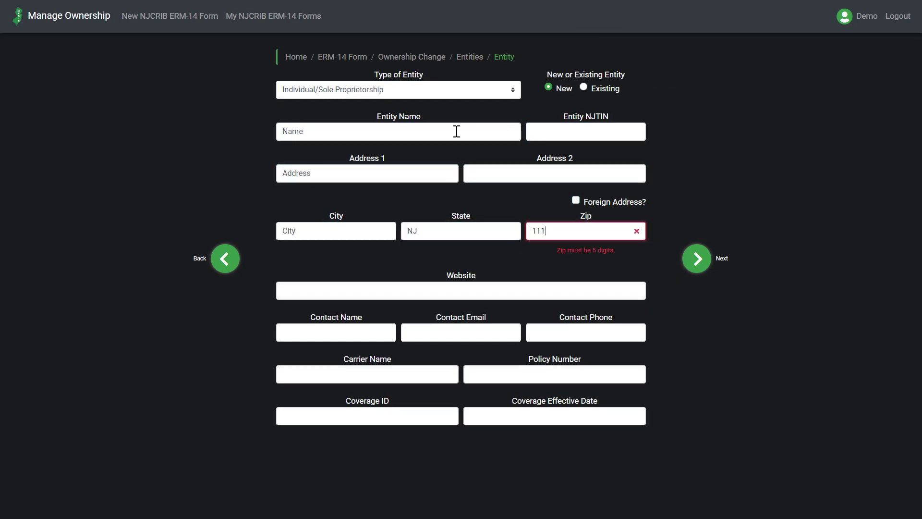
key(Tab)
key(Tab)
text(Name)
key(Tab)
text(ema)
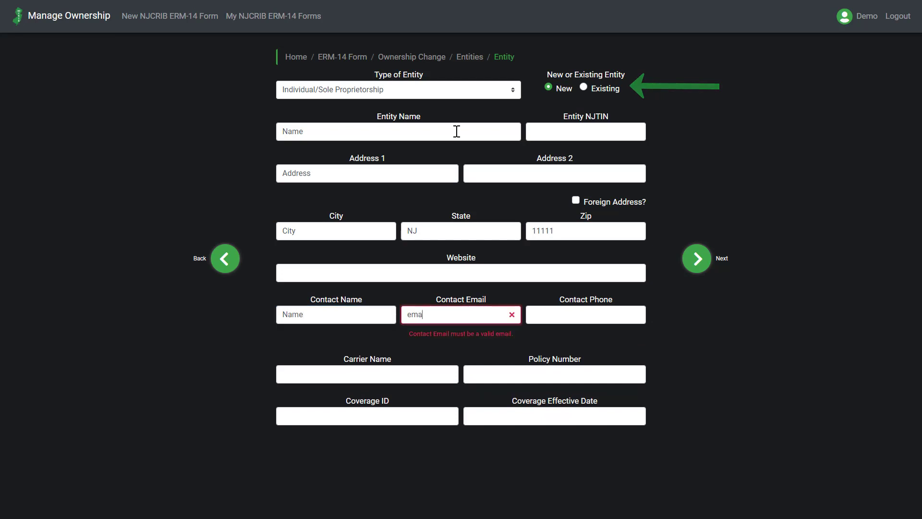
text(il@email.com)
key(Tab)
text(1111)
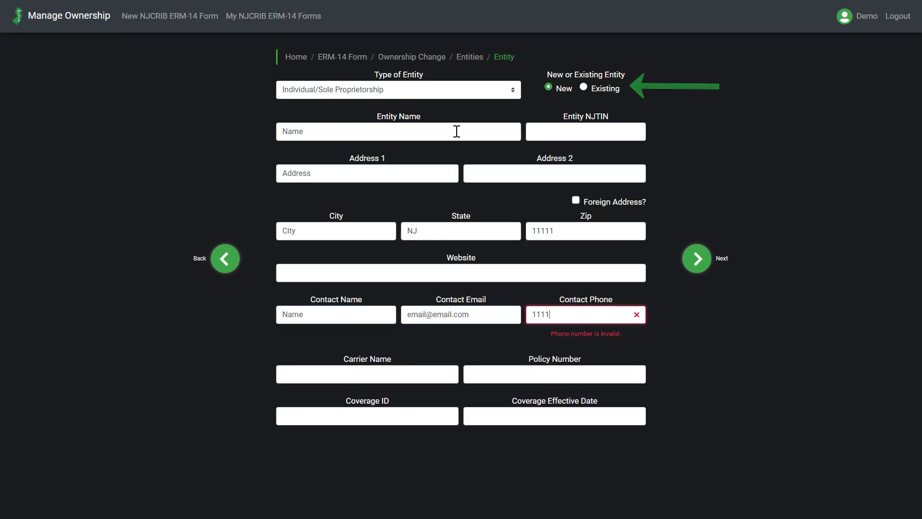
text(1111111)
key(Tab)
key(Tab)
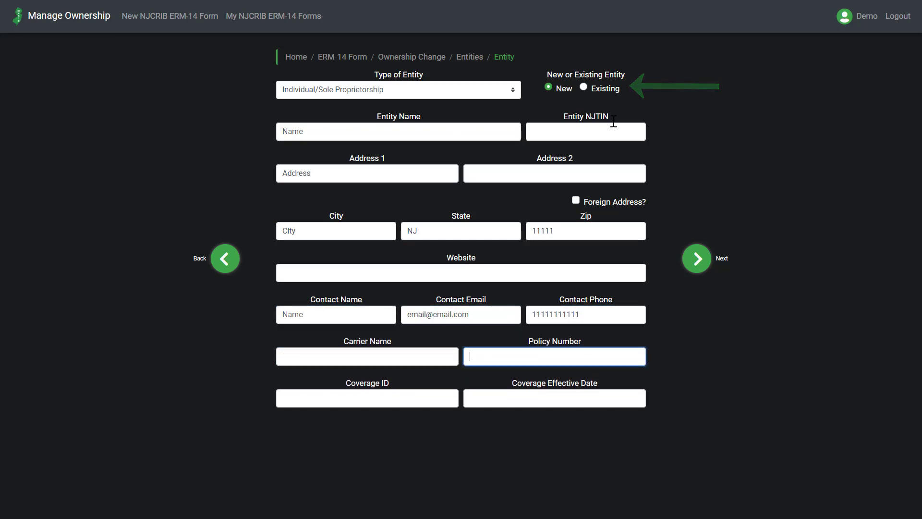
click(698, 270)
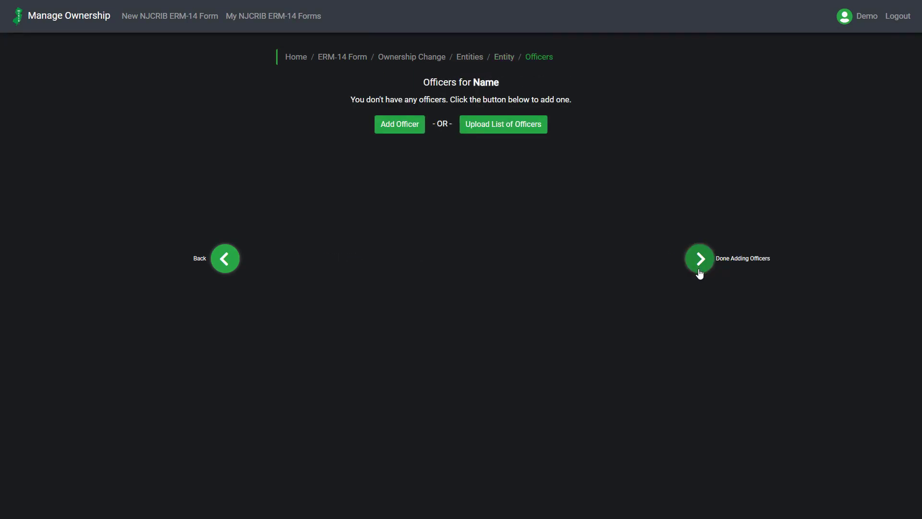
Add an officer by entering the officer's name, title Individual and an ownership interest of 50%, and finish the officer
click(411, 129)
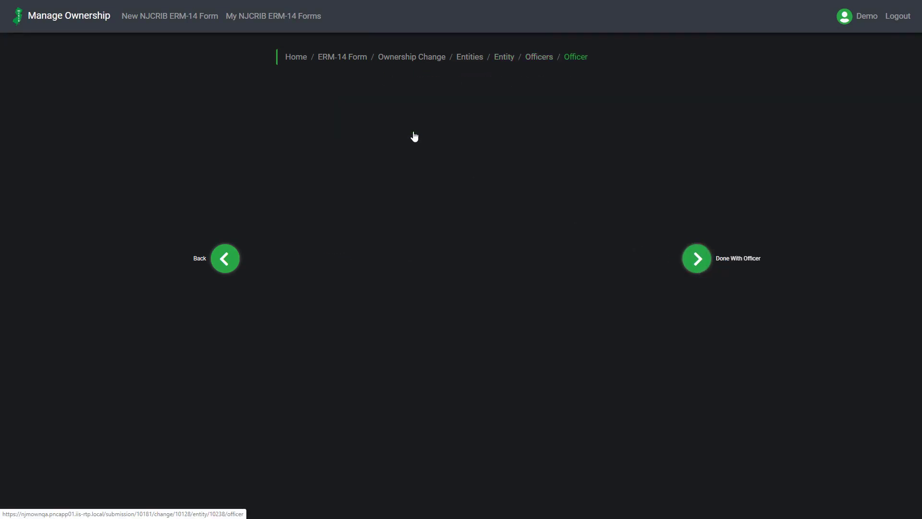
text(Officer Name)
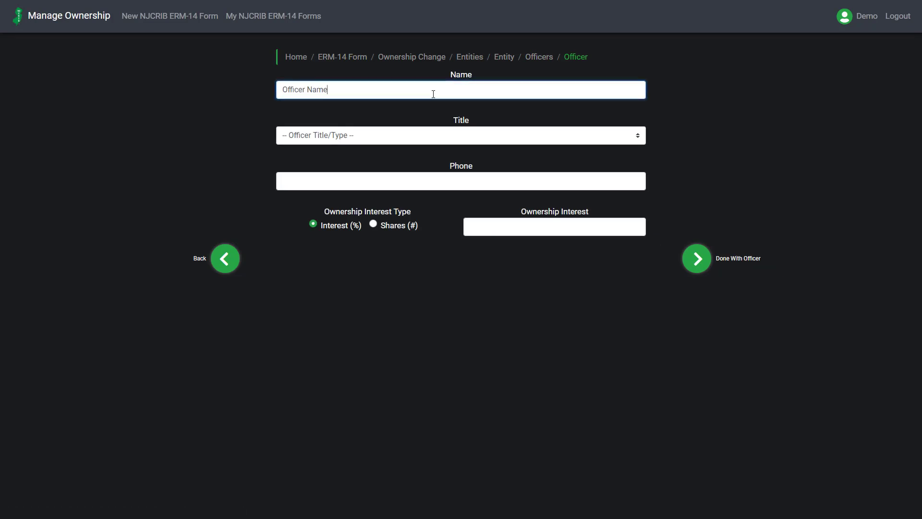
click(423, 135)
click(423, 157)
click(480, 231)
text(50)
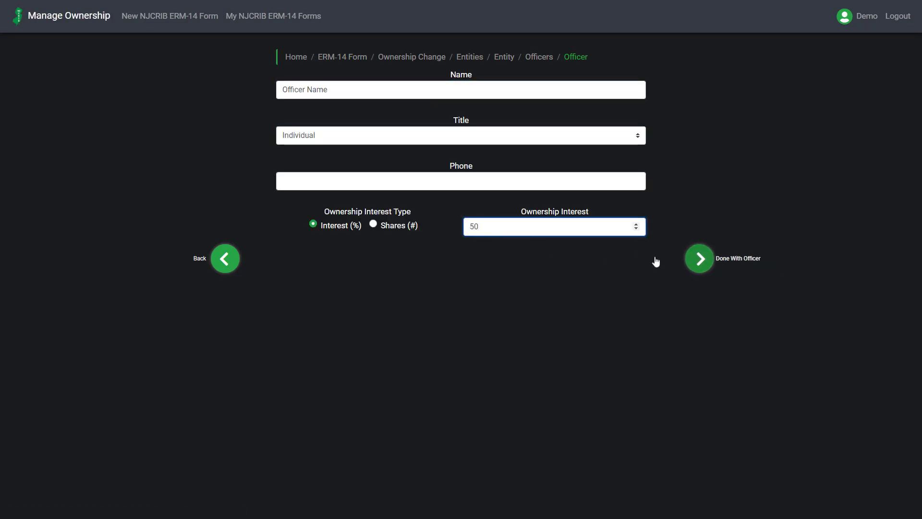
click(690, 266)
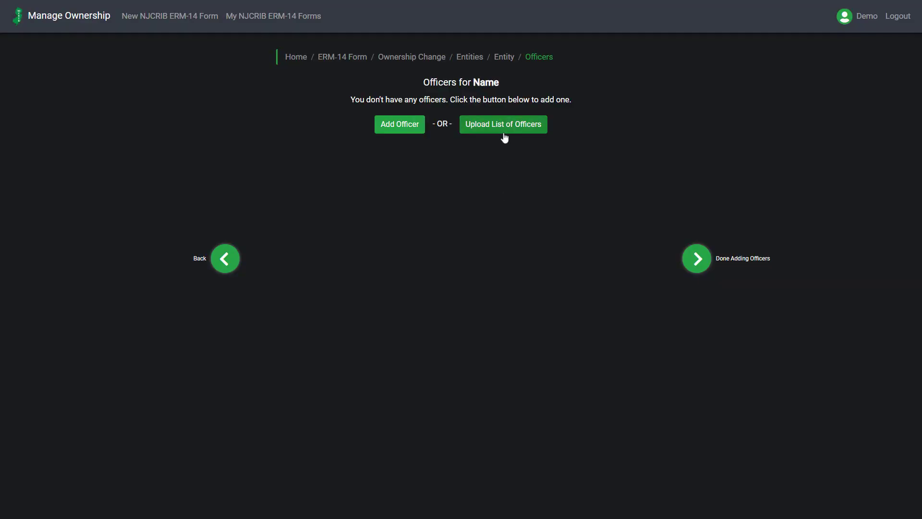
Open the upload of a list of officers and browse for the file
click(504, 135)
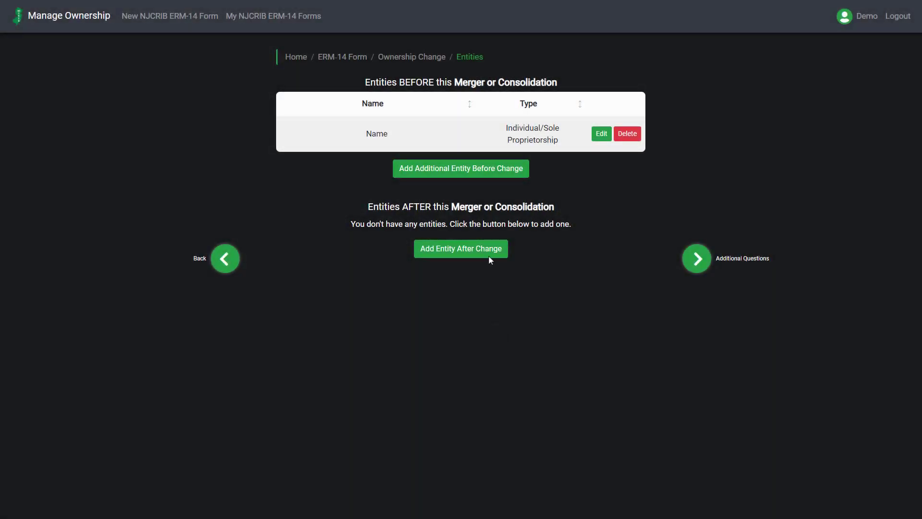
click(489, 256)
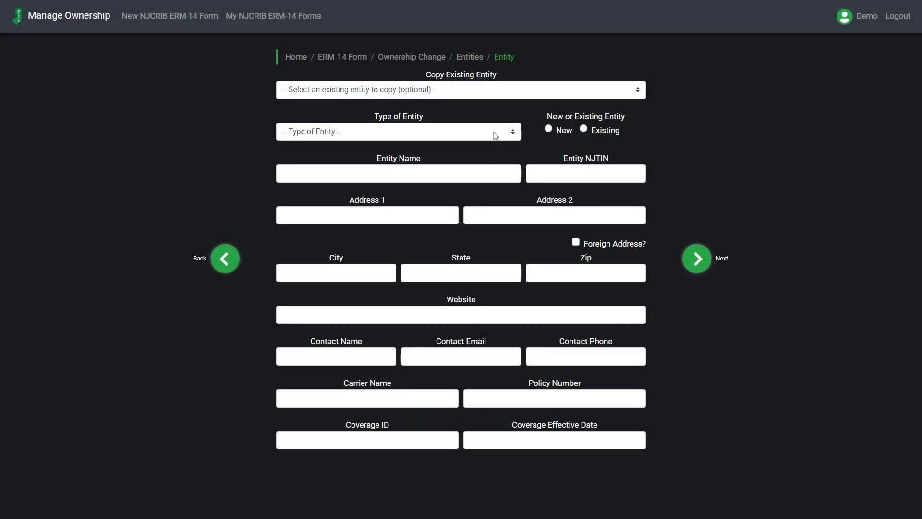
Copy the existing sole proprietorship entity's details into the new entity after the change
click(493, 91)
click(488, 114)
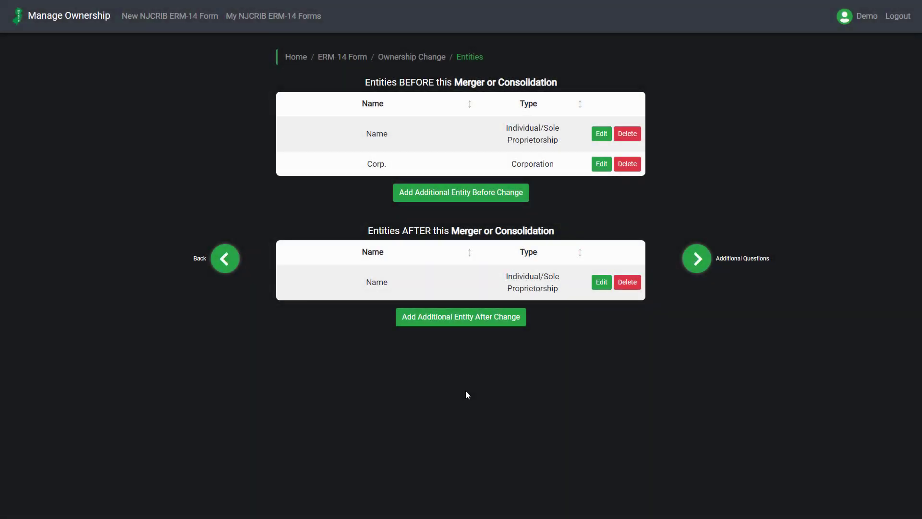
Answer No to the first four additional questions and Yes to the sole proprietorship management question, and continue
click(700, 271)
click(466, 117)
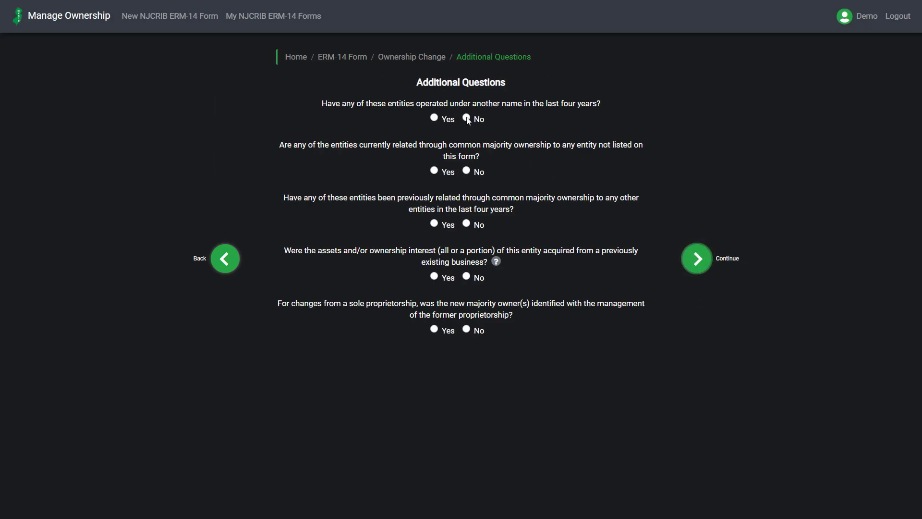
click(466, 170)
click(466, 223)
click(466, 275)
click(434, 329)
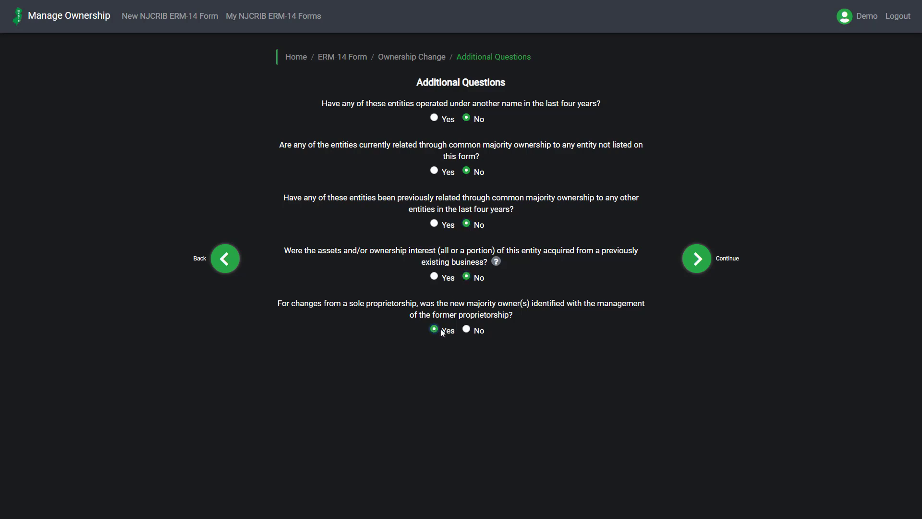
click(693, 268)
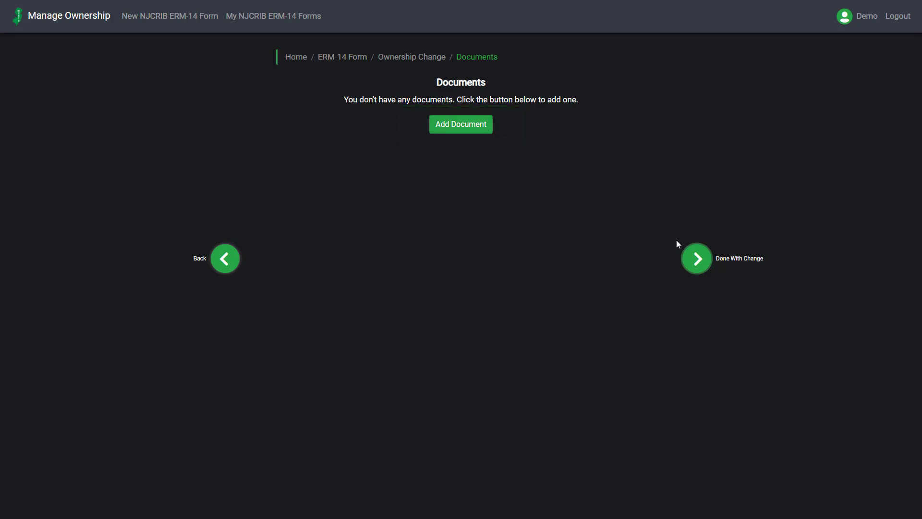
Finish the ownership change without adding documents and expand the Merger or Consolidation details in the form's review
click(708, 262)
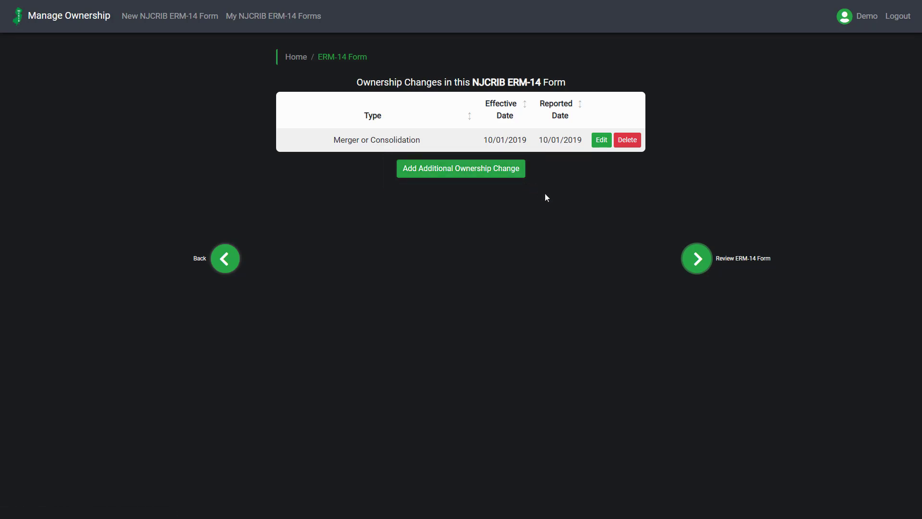
click(700, 271)
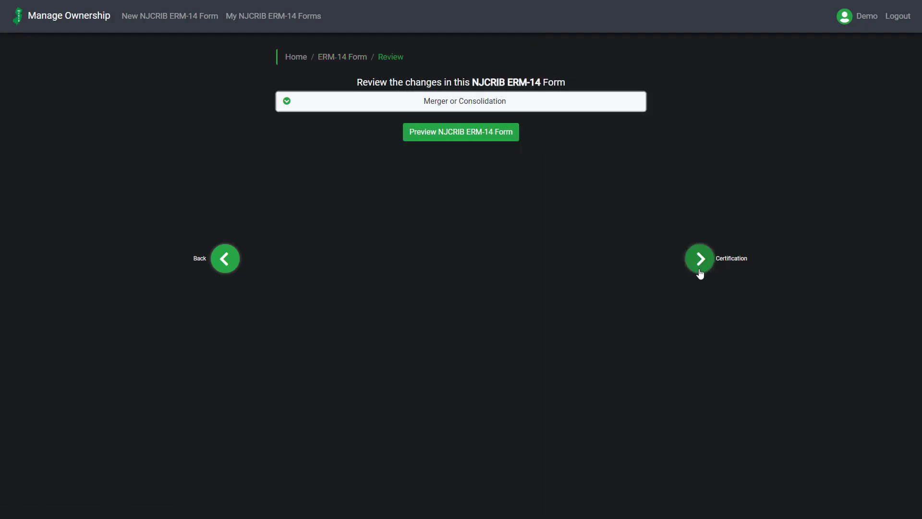
click(342, 104)
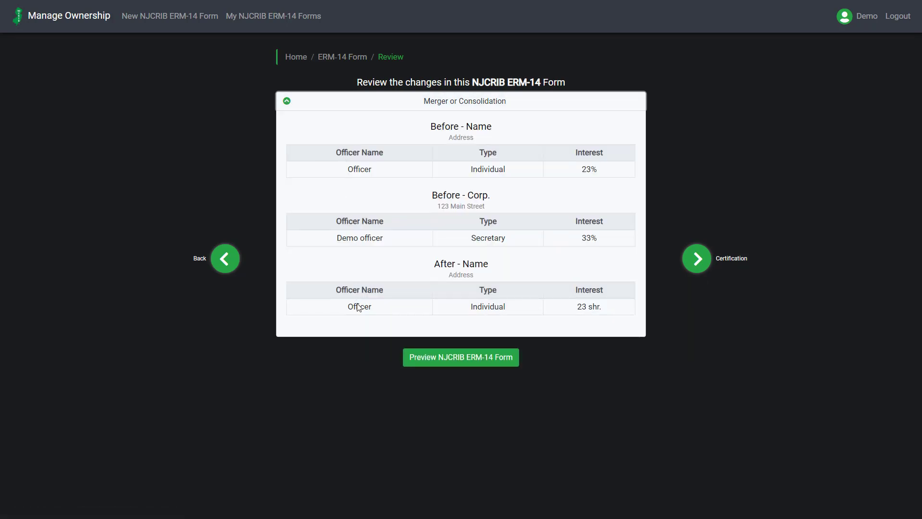
Preview the NJCRIB ERM-14 form and proceed from its review to the certification
click(507, 370)
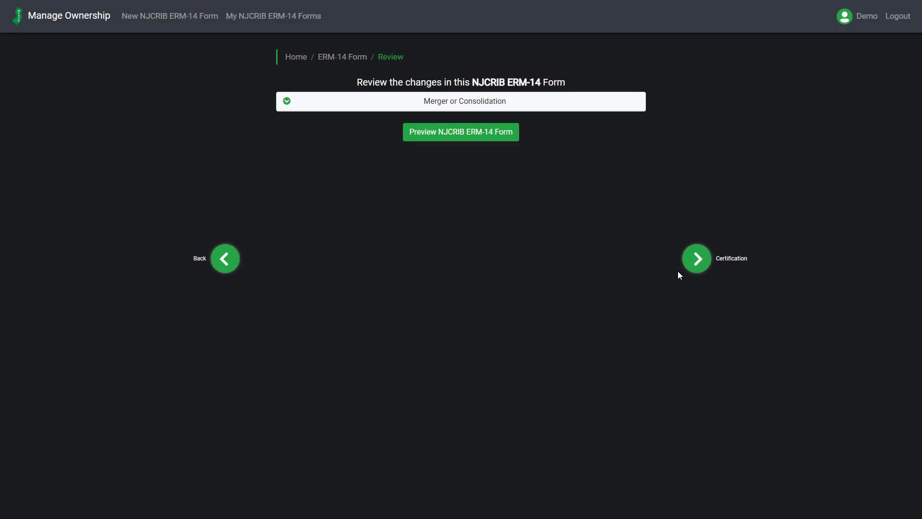
click(692, 265)
Fill in the certification with the certifier's name, the title User, and the email address with its confirmation
click(385, 98)
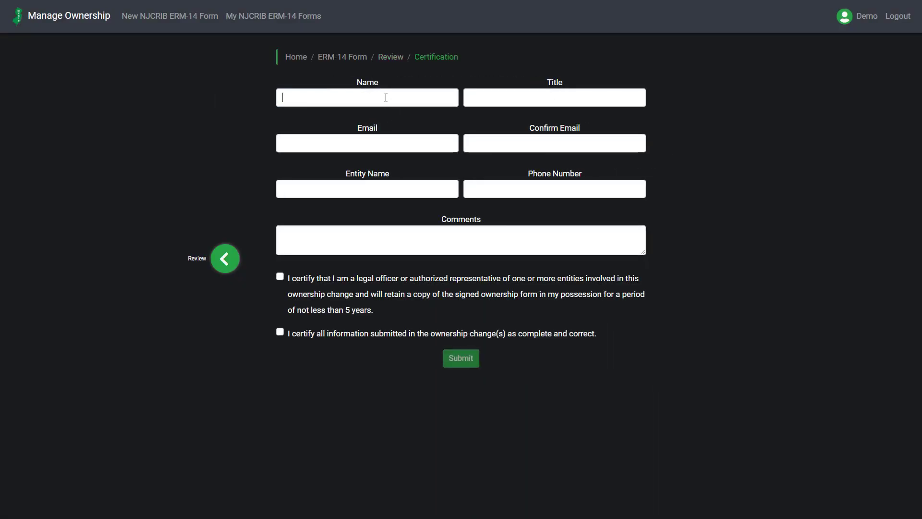
text(Demo)
key(Tab)
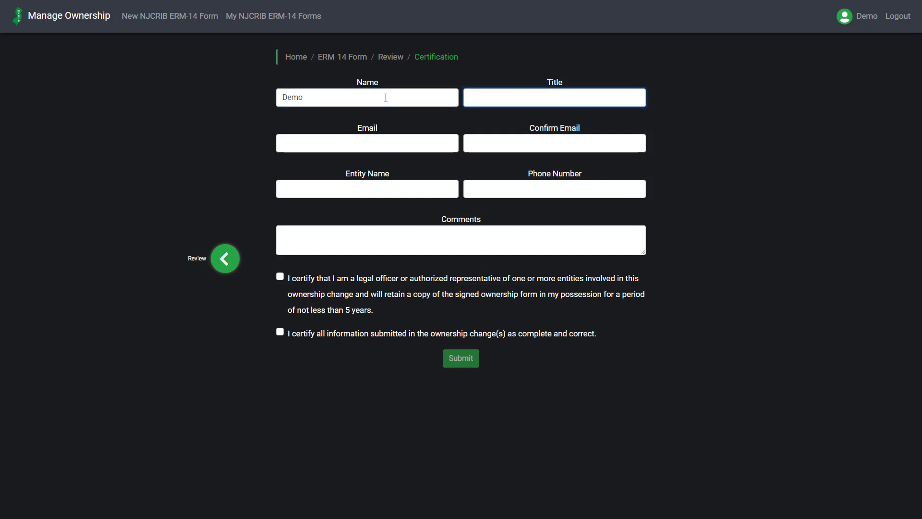
text(User)
key(Tab)
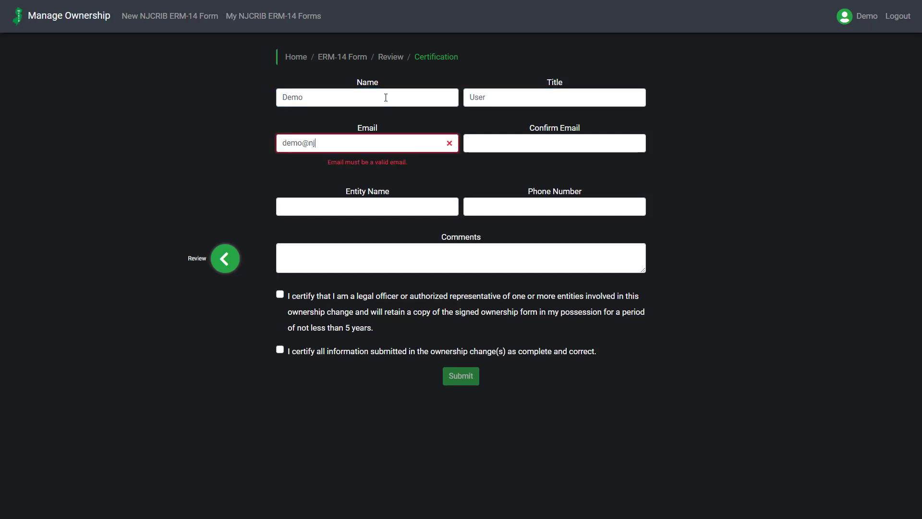
key(Tab)
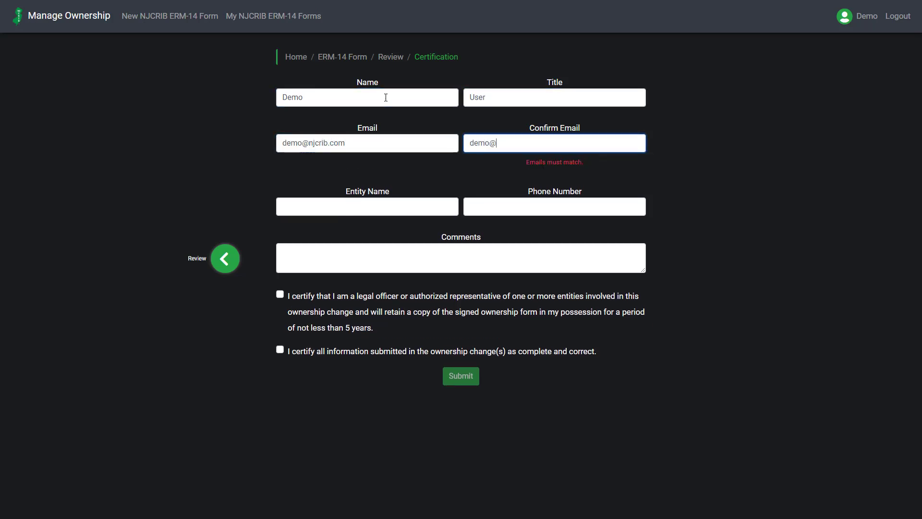
key(Tab)
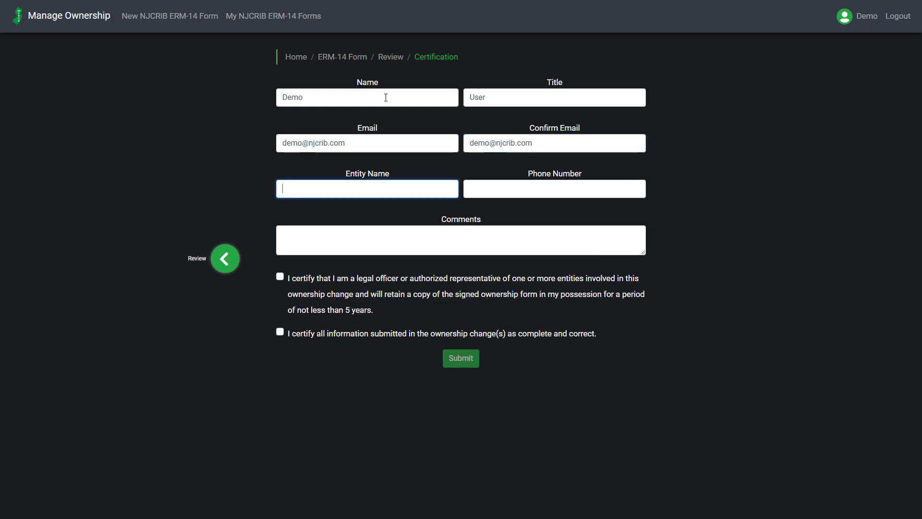
Enter the entity name Demo, the certifier's phone number and the comment "This is a comment."
text(Demo)
key(Tab)
text(11111111)
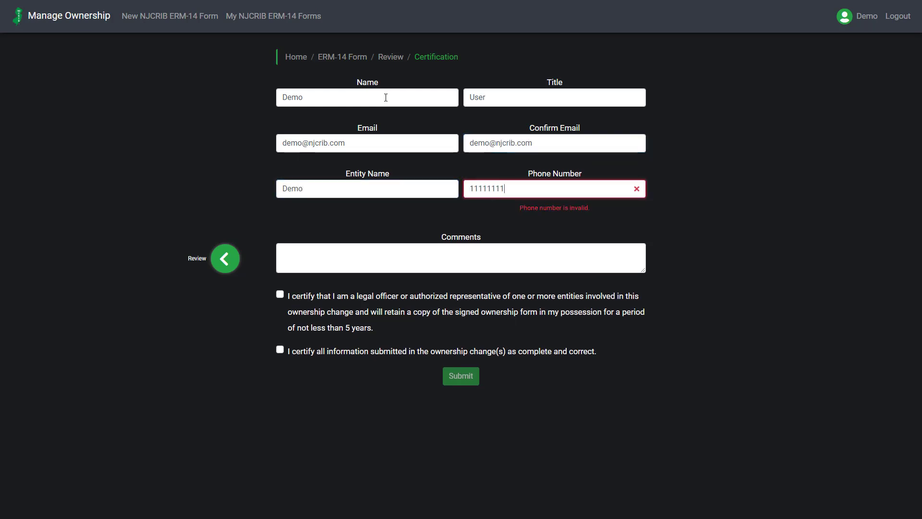
text(11)
key(Tab)
text(This is a com)
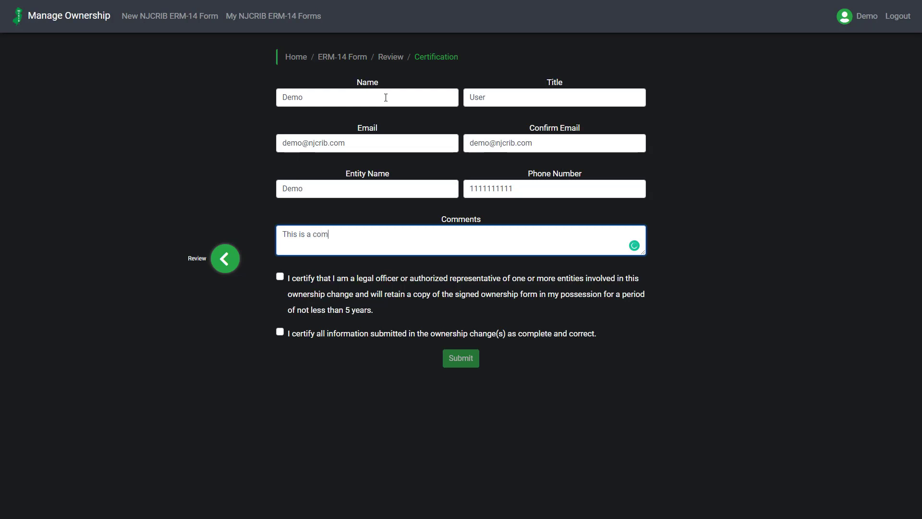
text(ment.)
Agree to both certification statements, submit the form and accept the Manage Ownership Certification and Agreement
click(280, 277)
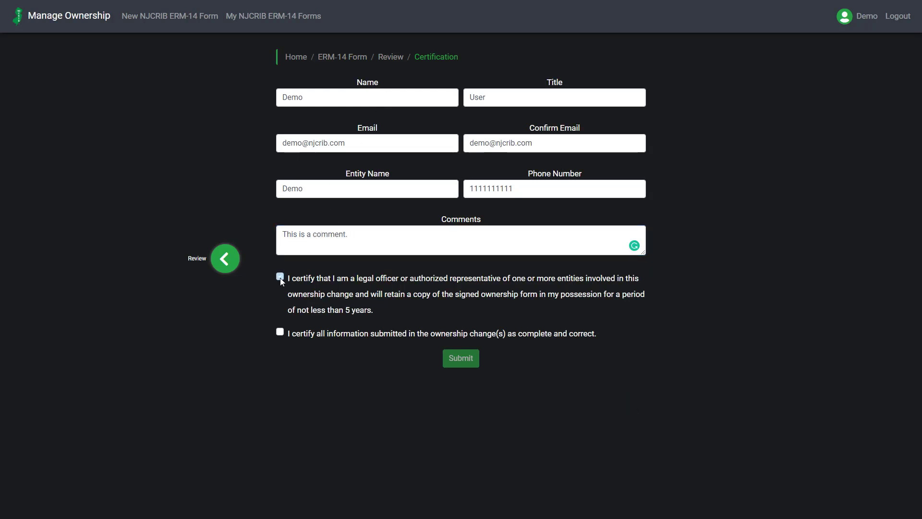
click(281, 333)
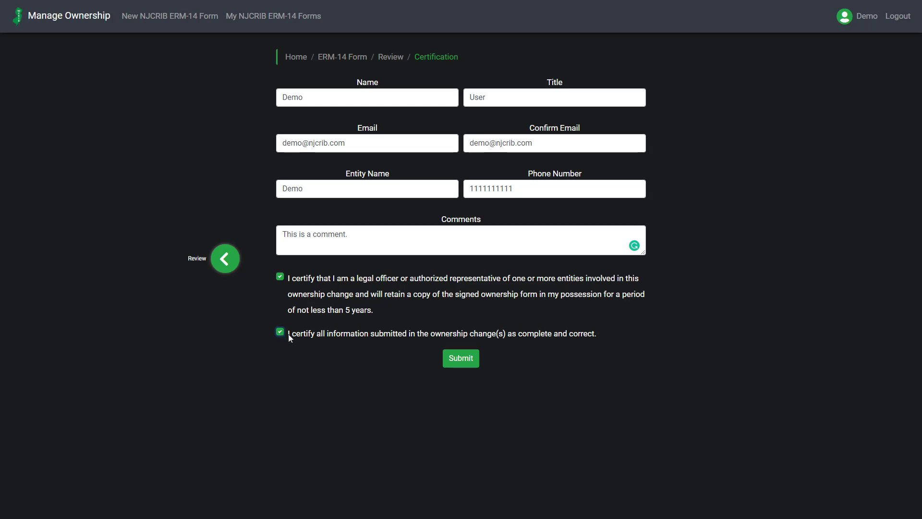
click(464, 366)
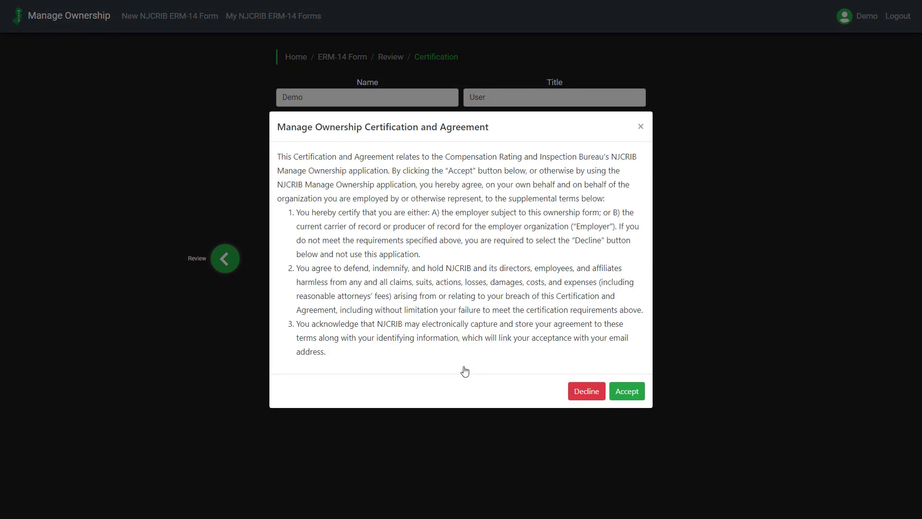
click(623, 397)
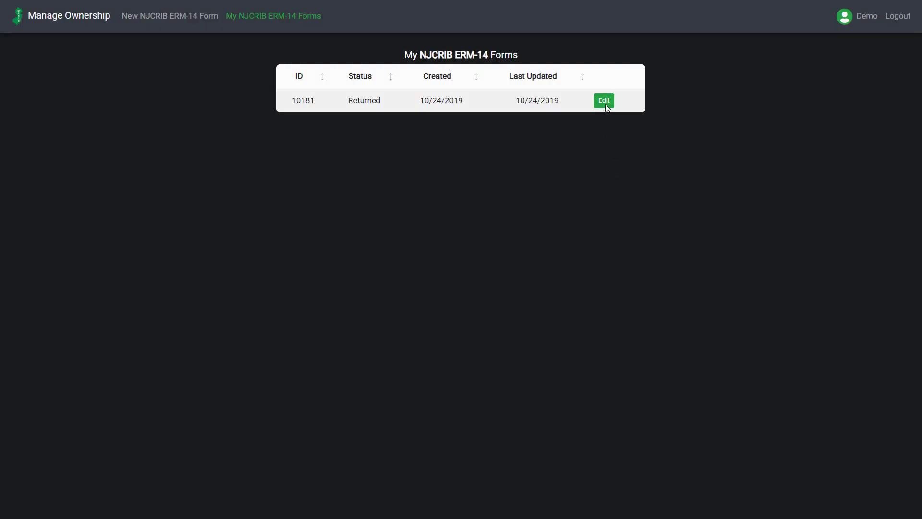
Open the returned form's Merger or Consolidation change for editing and continue through its pages back to the ownership change list
click(604, 102)
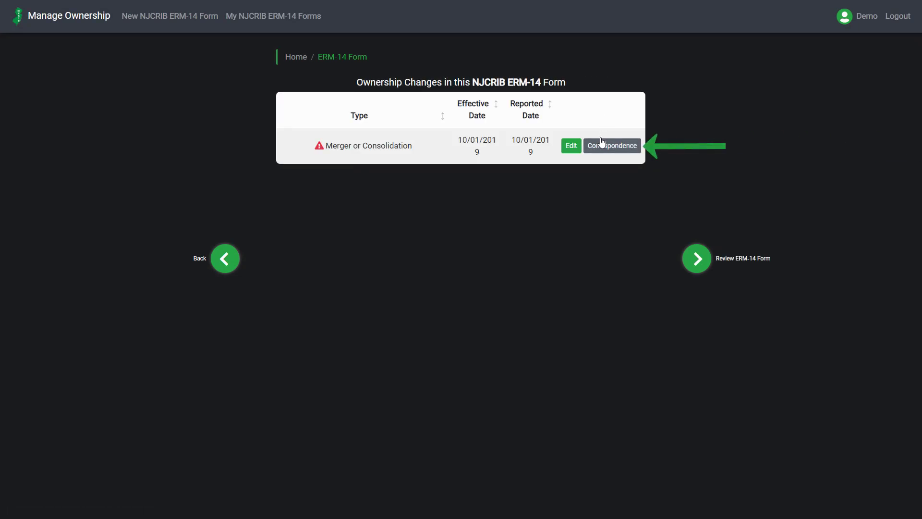
click(571, 146)
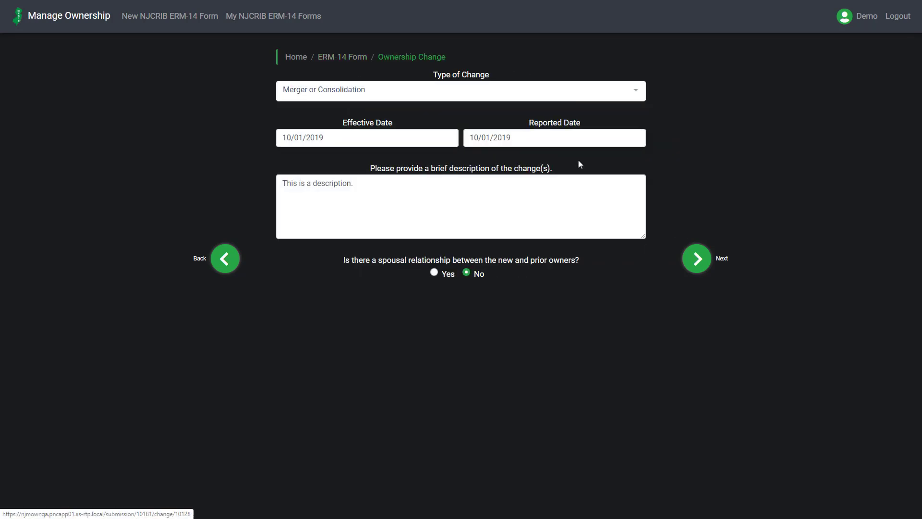
click(688, 261)
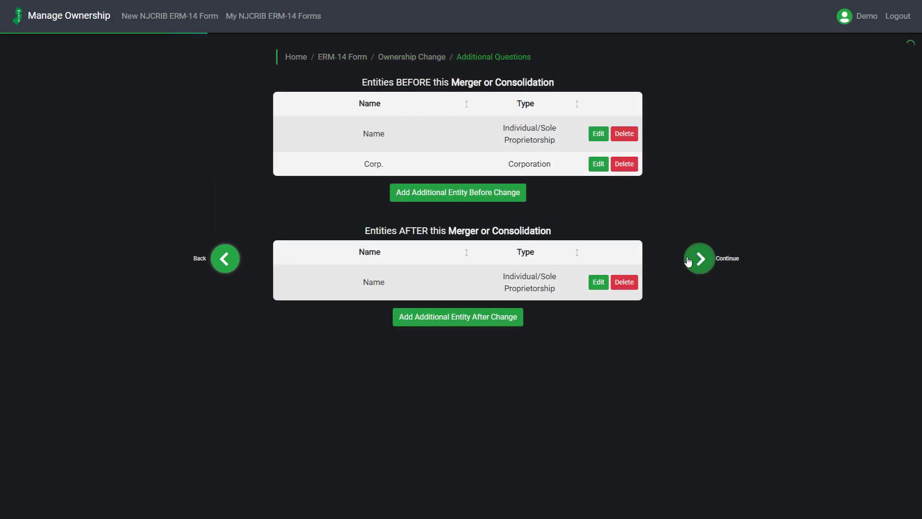
click(689, 261)
click(688, 261)
click(689, 261)
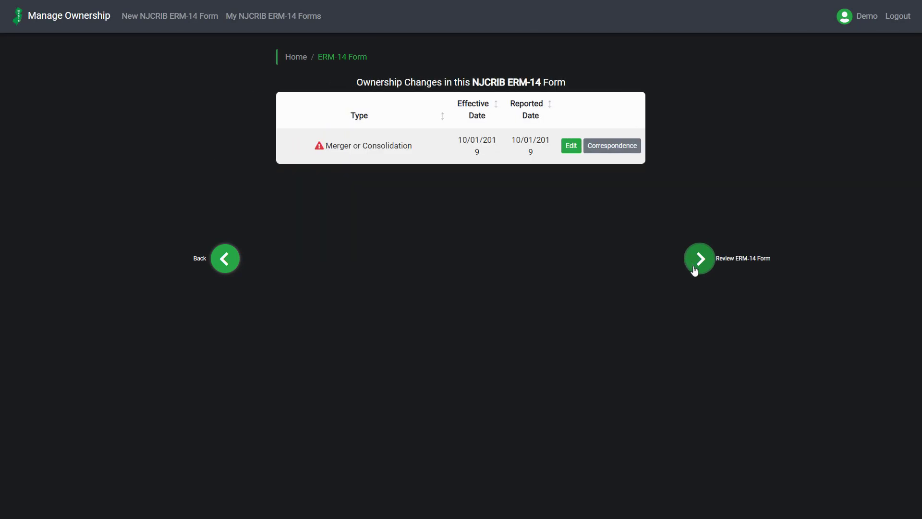
Proceed through the returned form's review to the certification and re-enter the confirmation email
click(695, 271)
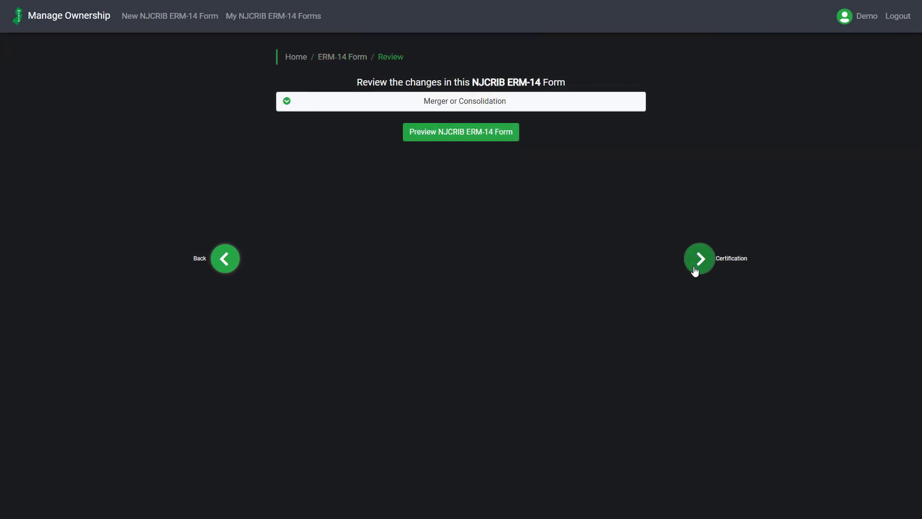
click(695, 271)
click(499, 146)
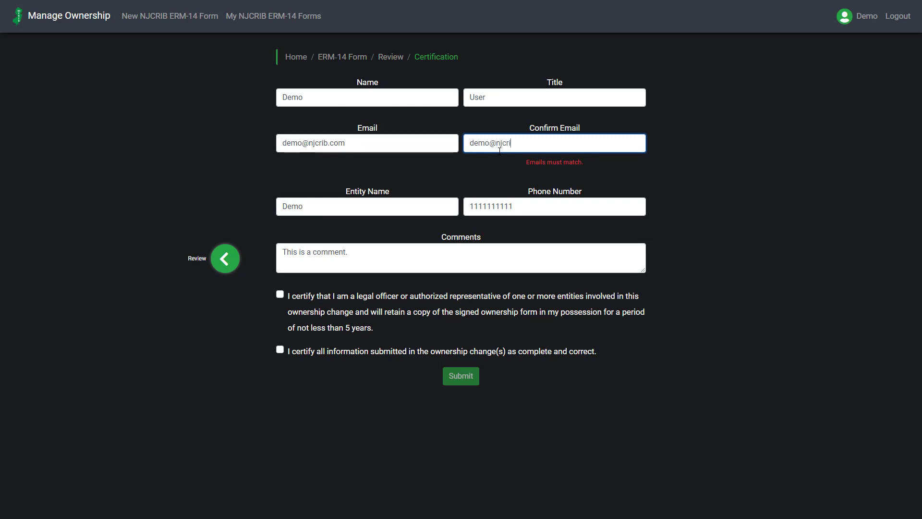
Certify both statements again, resubmit the returned form and accept the certification agreement
click(280, 276)
click(280, 332)
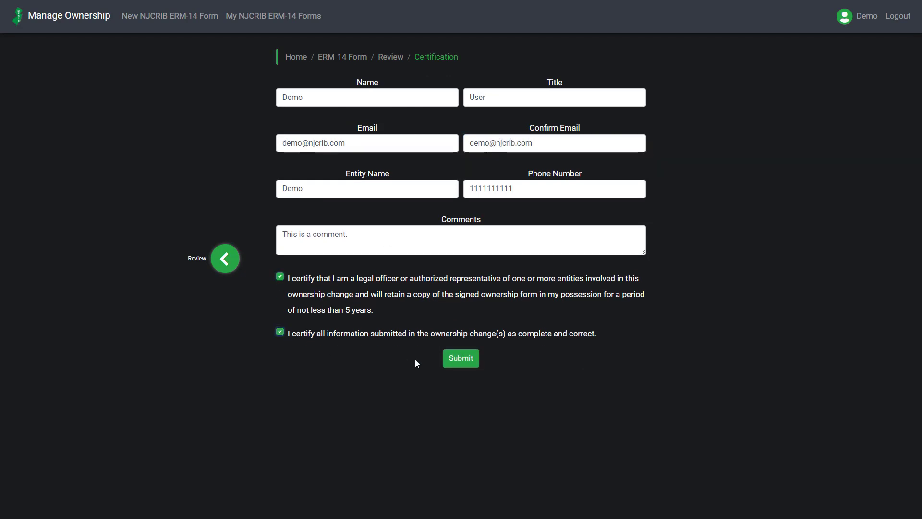
click(450, 364)
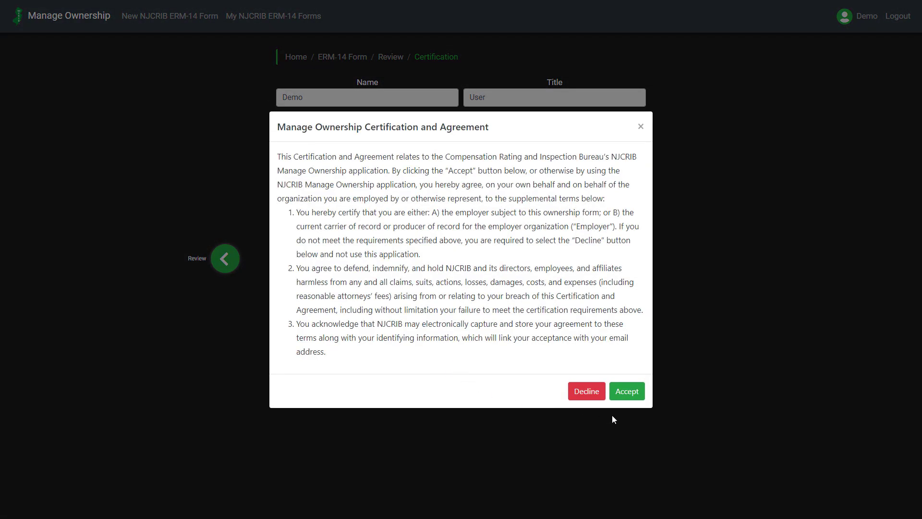
click(627, 391)
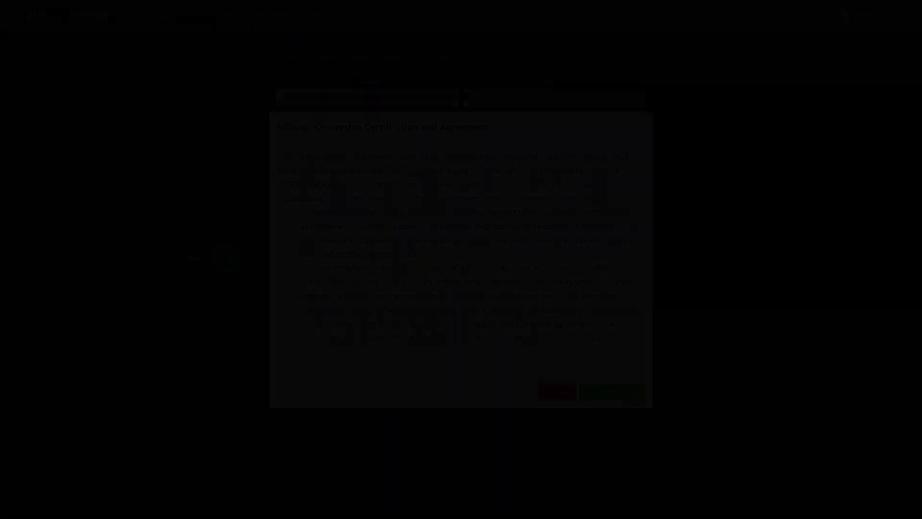